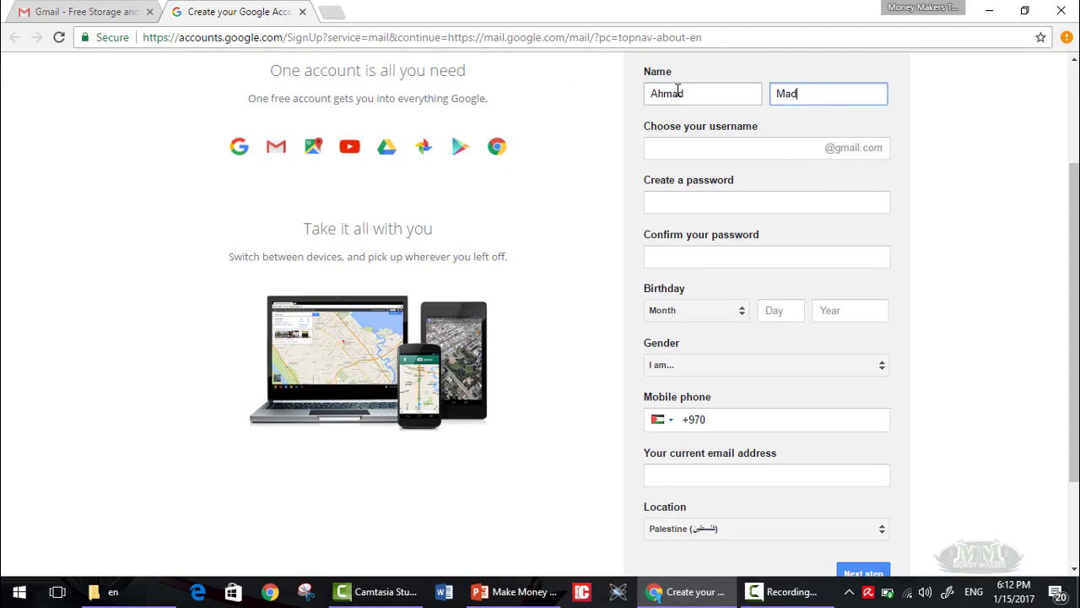
Move on from the completed name fields to choosing a username.
{"action": "key", "text": "Tab"}
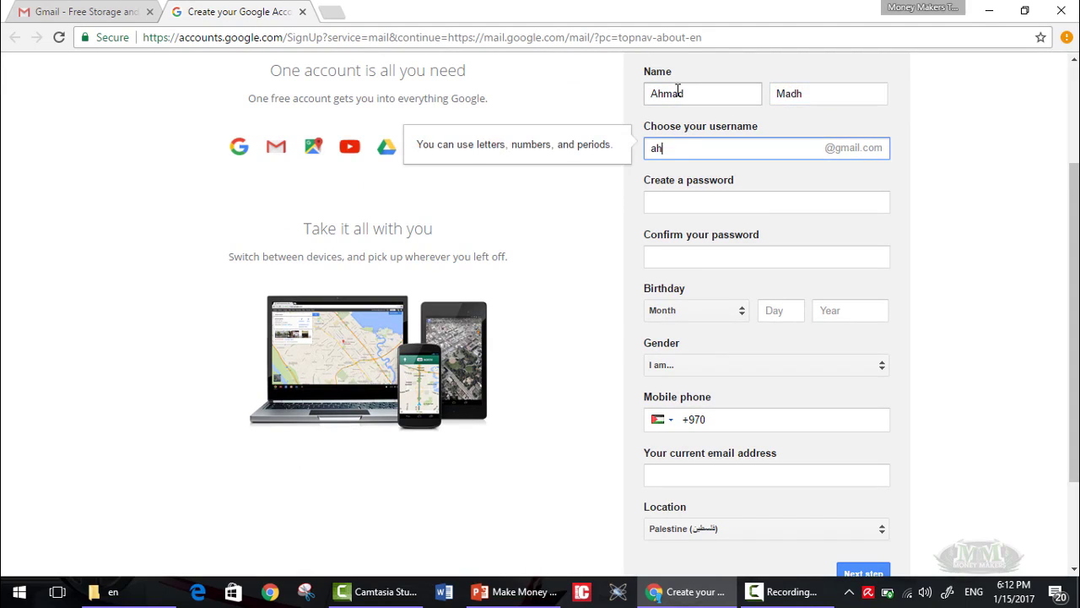
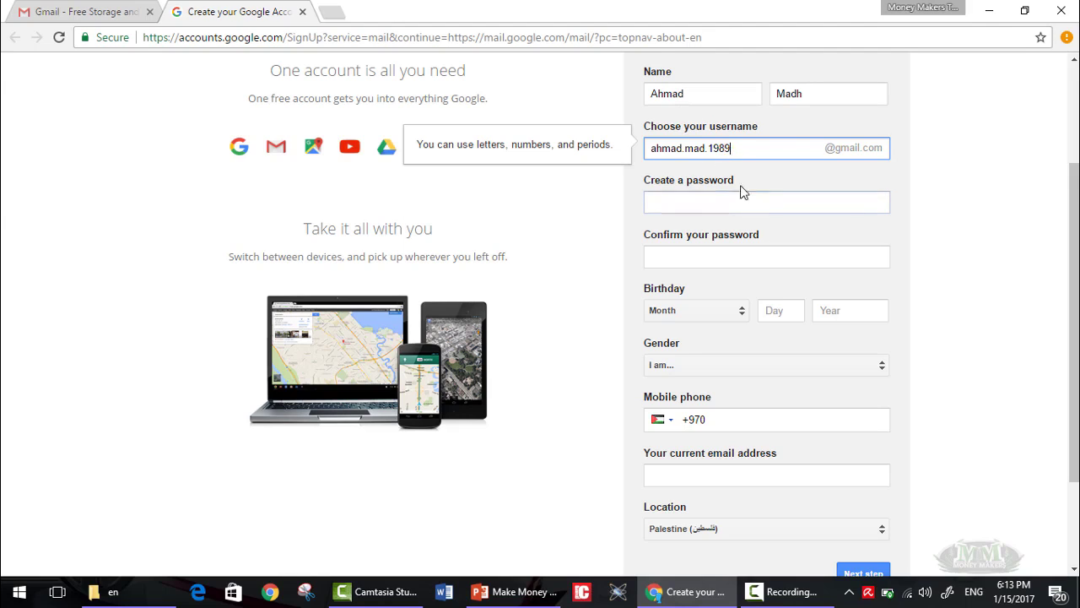
Enter a first-choice username and the account password.
{"action": "left_click", "coordinate": [760, 203]}
{"action": "type", "text": "•••"}
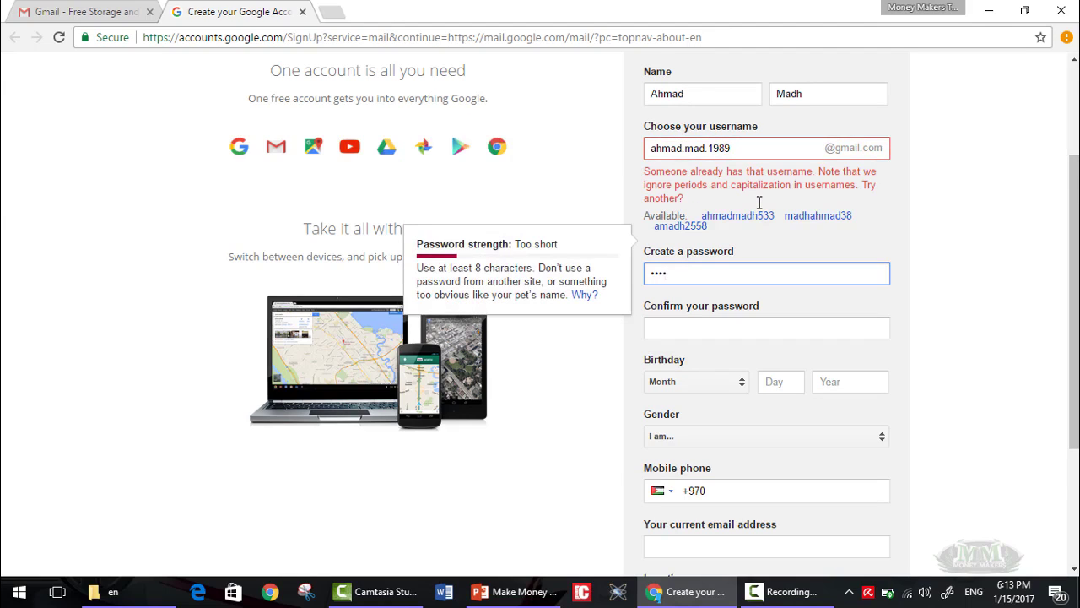
{"action": "type", "text": "••••••"}
{"action": "key", "text": "Tab"}
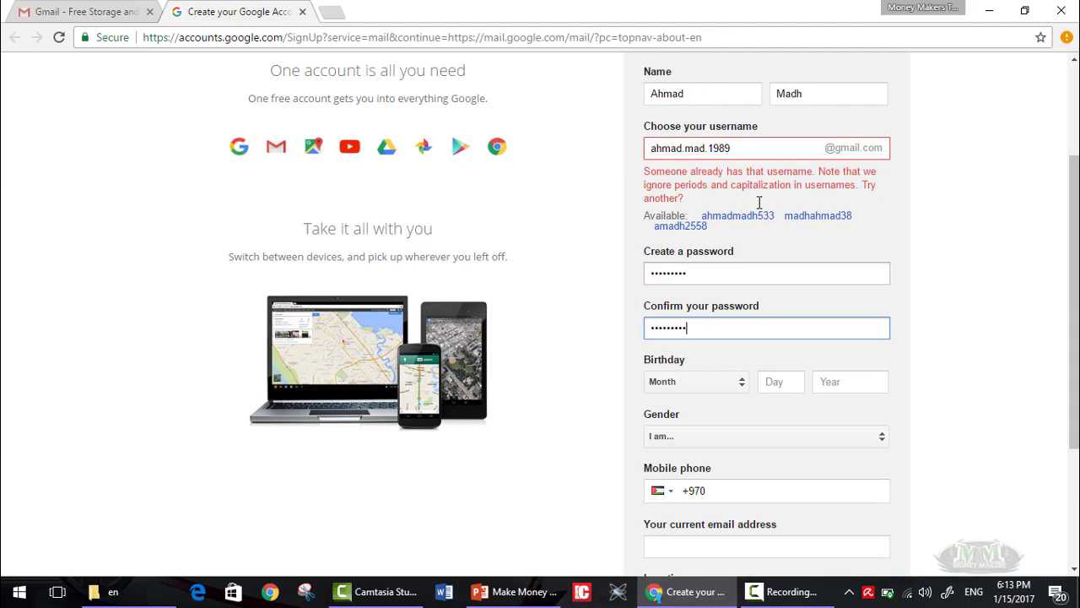
Shorten the taken username by deleting digits and a period, dismissing the save-password offer.
{"action": "left_click", "coordinate": [708, 148]}
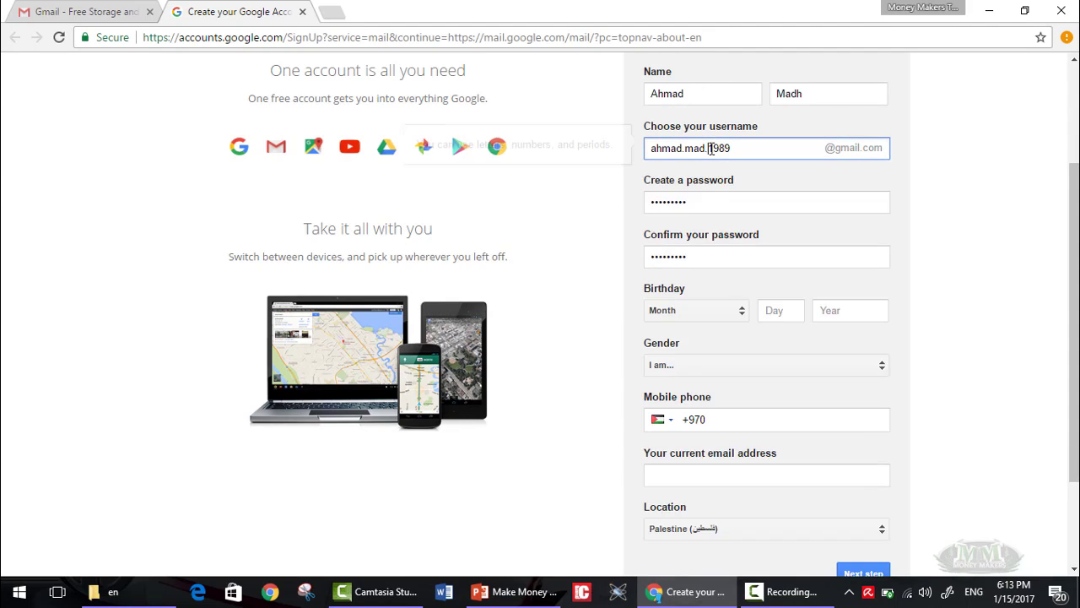
{"action": "left_click_drag", "start_coordinate": [719, 148], "coordinate": [712, 148]}
{"action": "key", "text": "BackSpace"}
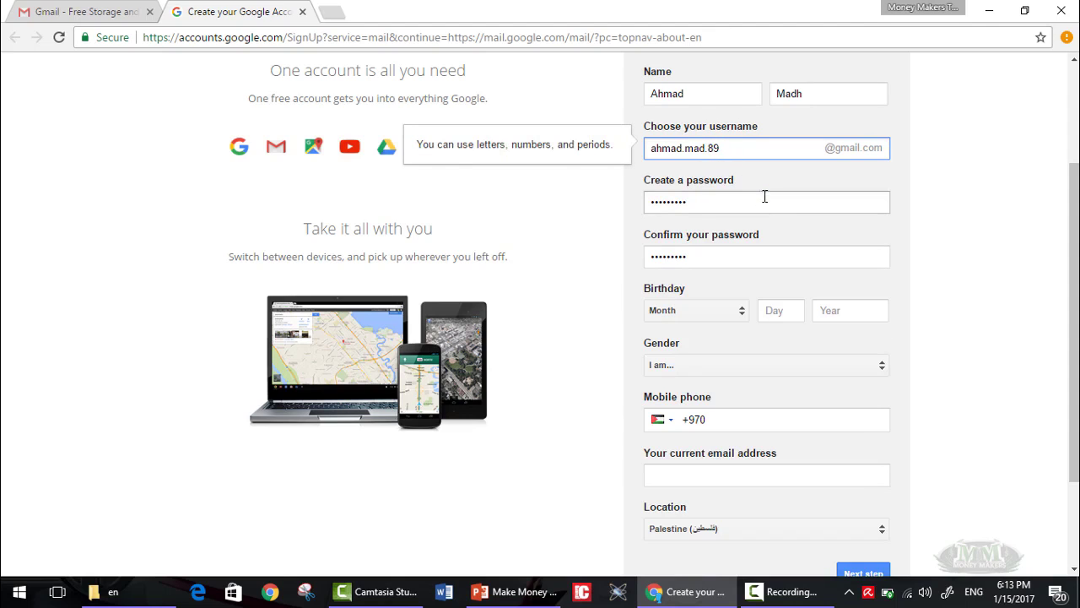
{"action": "key", "text": "Tab"}
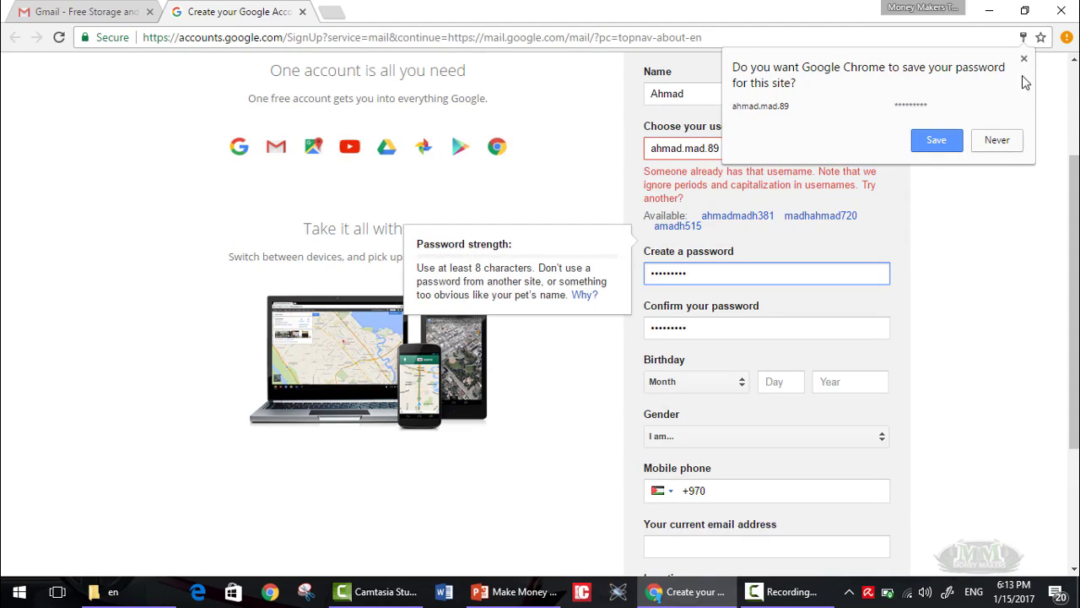
{"action": "left_click", "coordinate": [1023, 59]}
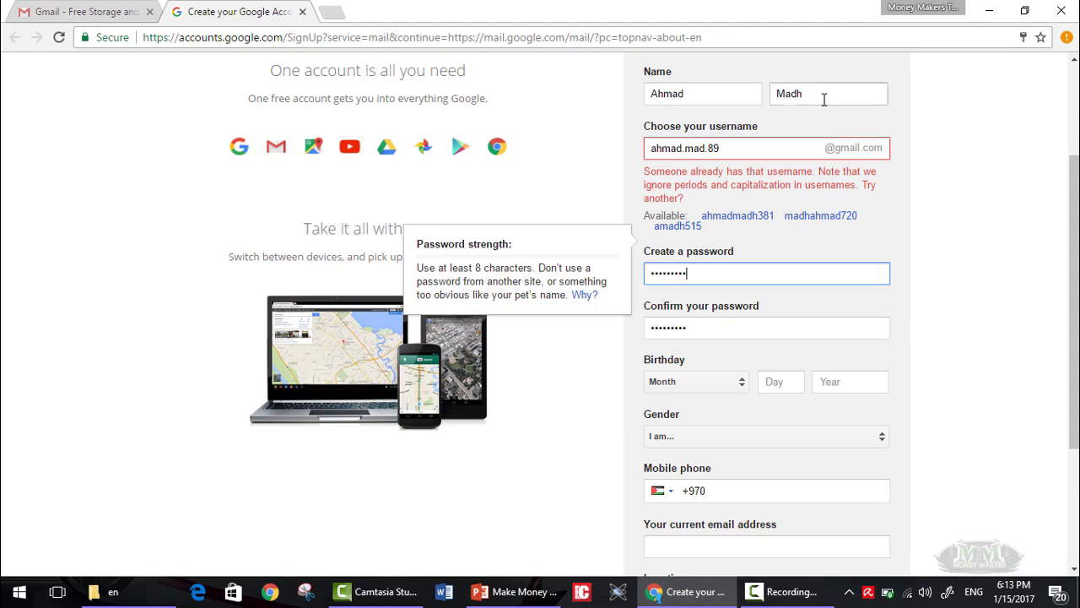
{"action": "left_click", "coordinate": [712, 147]}
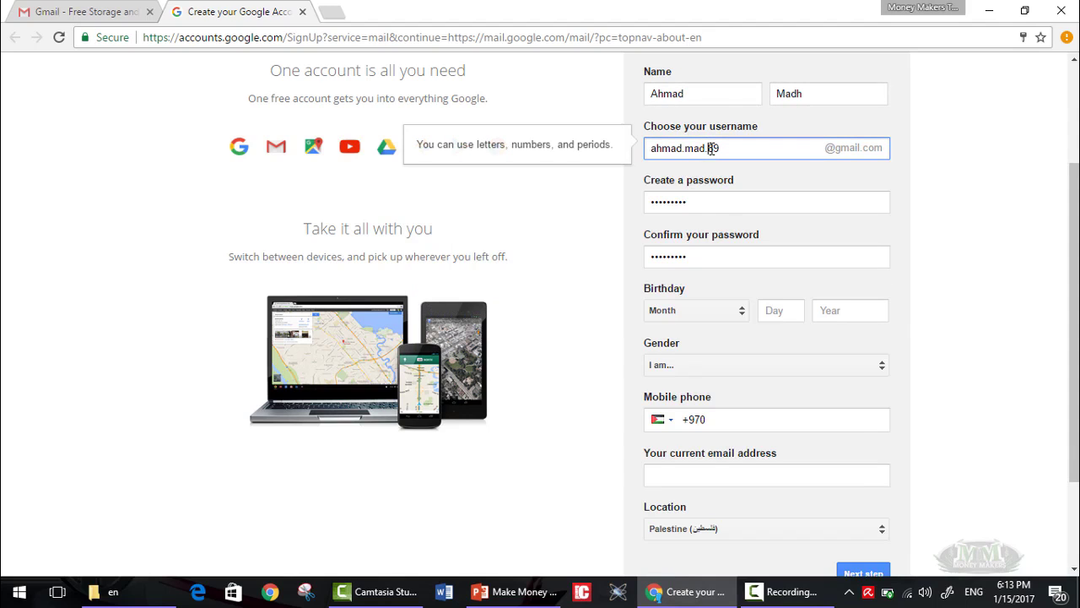
{"action": "key", "text": "BackSpace"}
{"action": "left_click", "coordinate": [758, 177]}
Rework the username's numeric ending back to 89 and recheck its availability.
{"action": "left_click", "coordinate": [738, 147]}
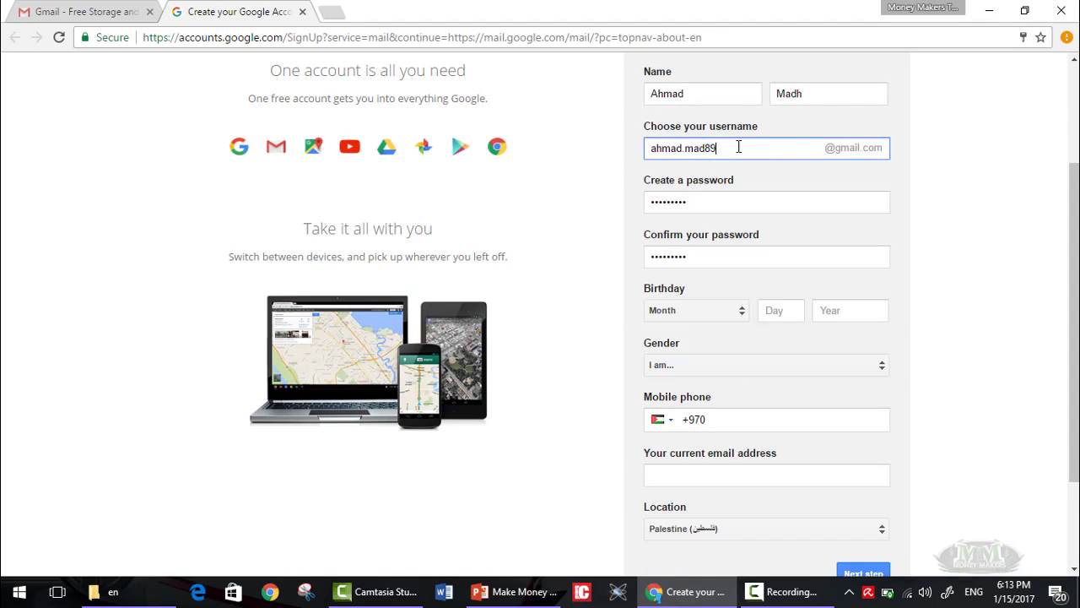
{"action": "key", "text": "Left"}
{"action": "key", "text": "Left"}
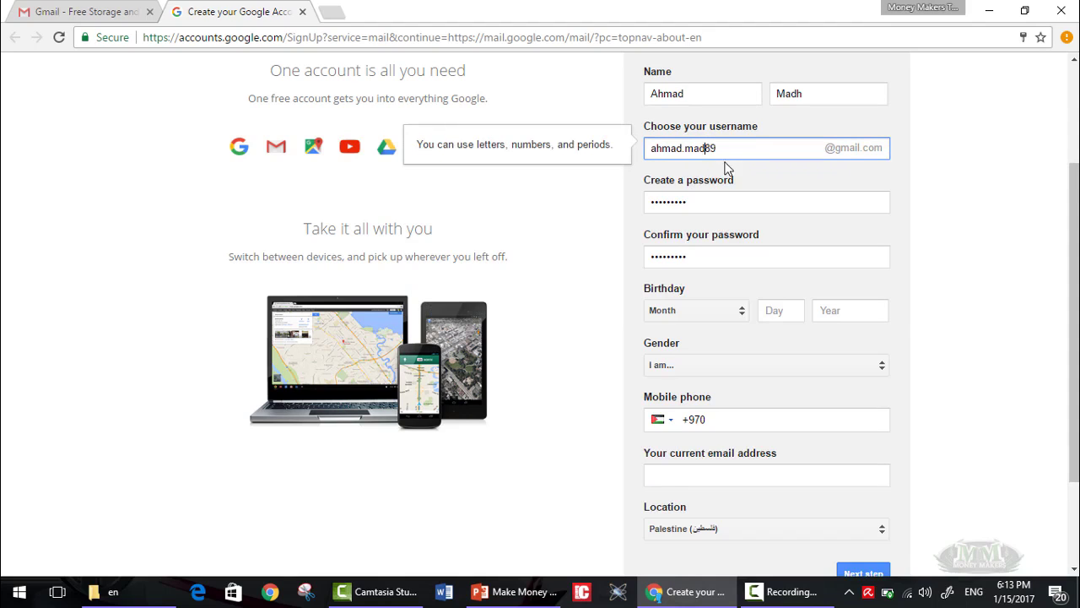
{"action": "type", "text": "."}
{"action": "key", "text": "Delete"}
{"action": "type", "text": "0"}
{"action": "left_click", "coordinate": [771, 181]}
{"action": "double_click", "coordinate": [712, 150]}
{"action": "left_click", "coordinate": [707, 149]}
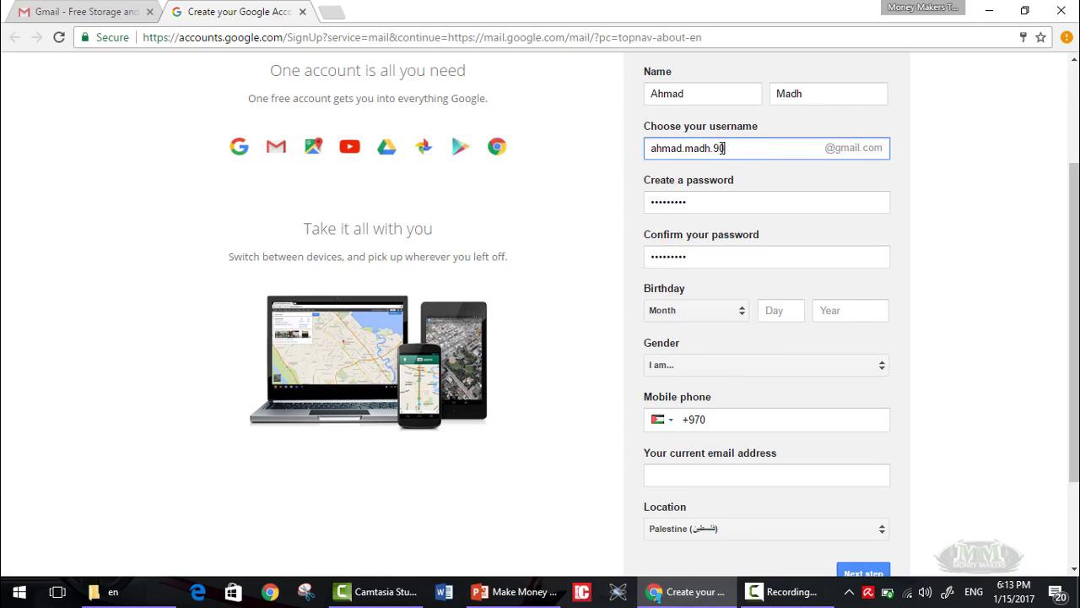
{"action": "left_click_drag", "start_coordinate": [744, 150], "coordinate": [717, 149]}
{"action": "type", "text": "8"}
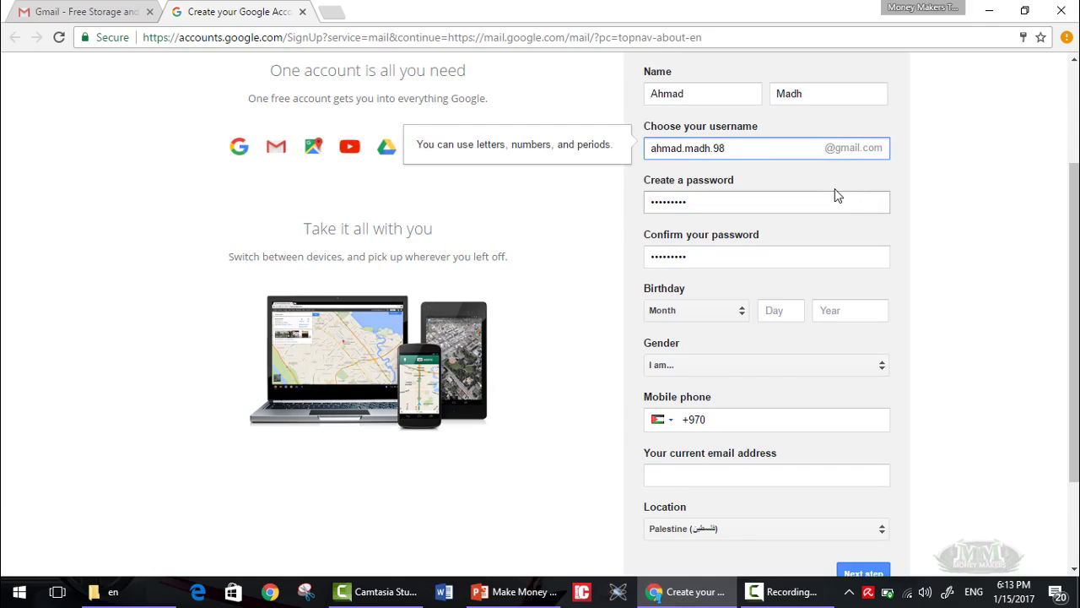
{"action": "key", "text": "BackSpace"}
{"action": "key", "text": "BackSpace"}
{"action": "type", "text": "89"}
{"action": "left_click", "coordinate": [839, 197]}
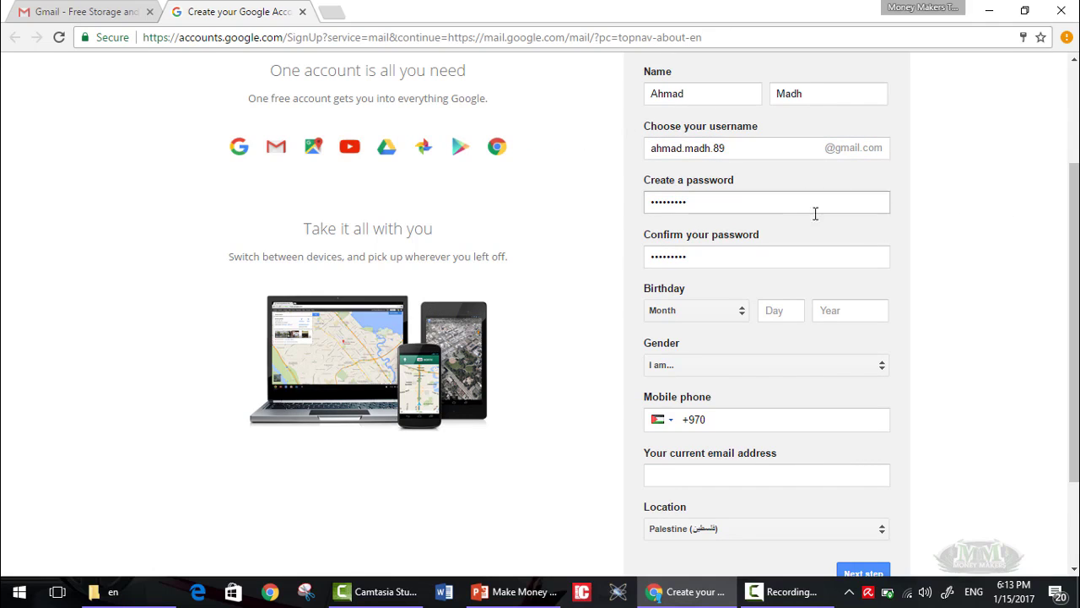
{"action": "left_click", "coordinate": [728, 312]}
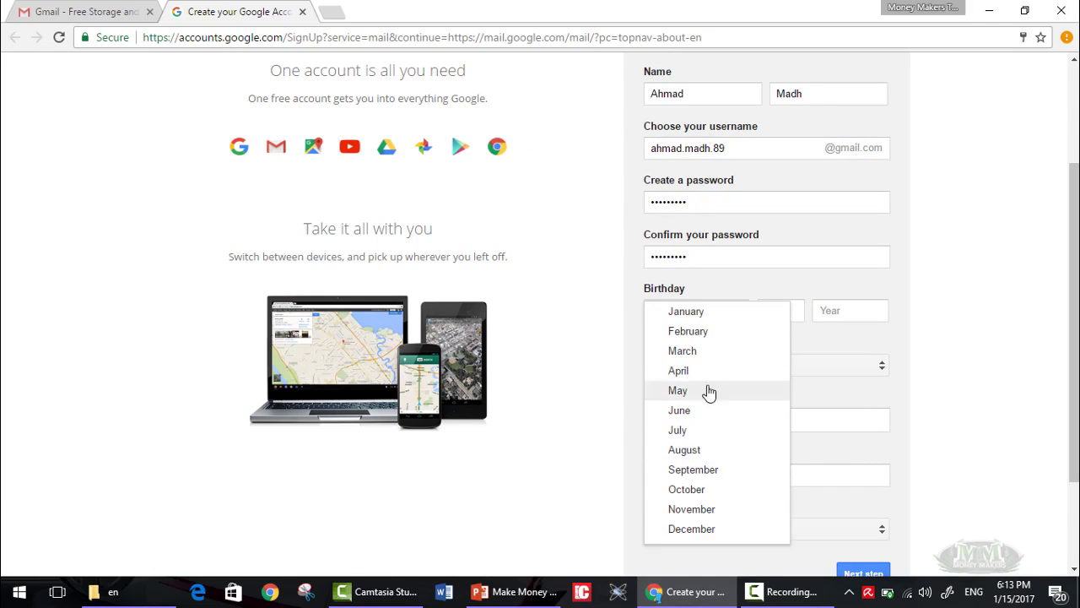
{"action": "left_click", "coordinate": [712, 471]}
{"action": "left_click", "coordinate": [789, 311]}
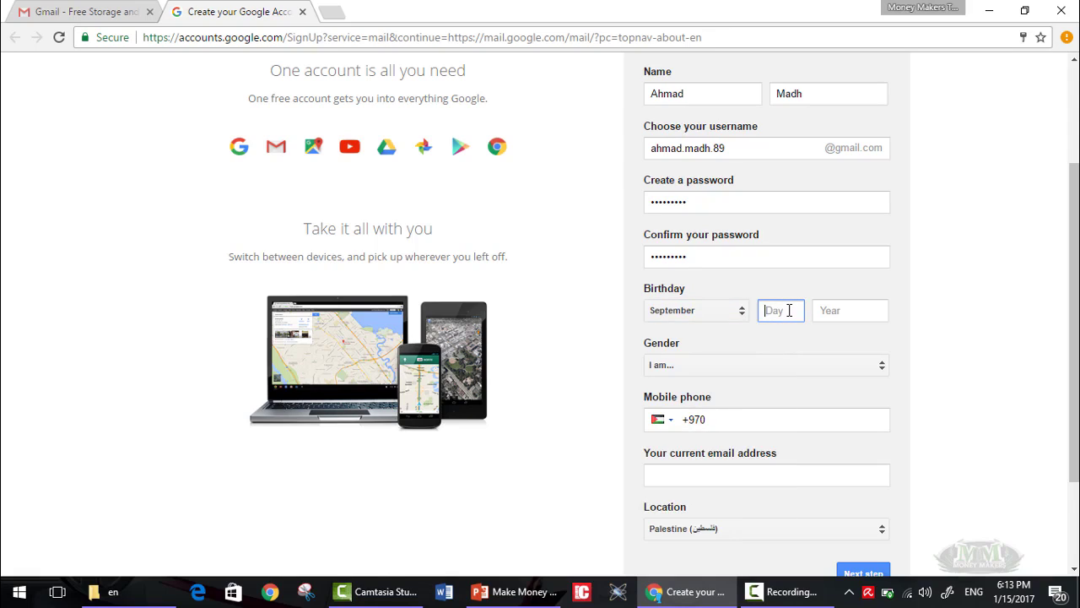
{"action": "type", "text": "5"}
{"action": "left_click", "coordinate": [855, 313]}
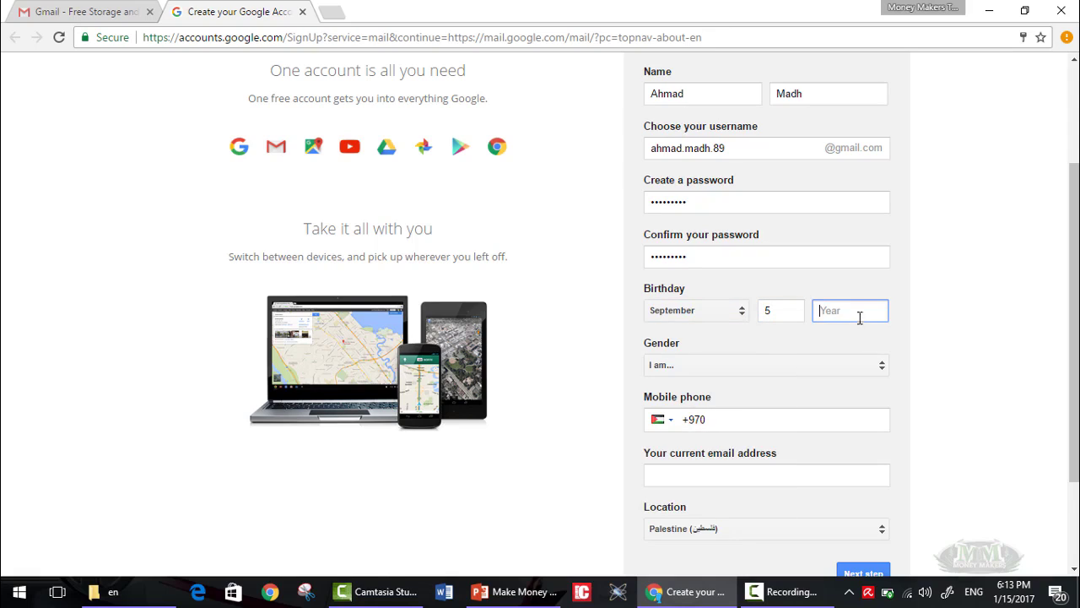
{"action": "type", "text": "1989"}
Set gender to Male and enter the current email address.
{"action": "scroll", "coordinate": [1036, 322], "scroll_direction": "down", "scroll_amount": 3}
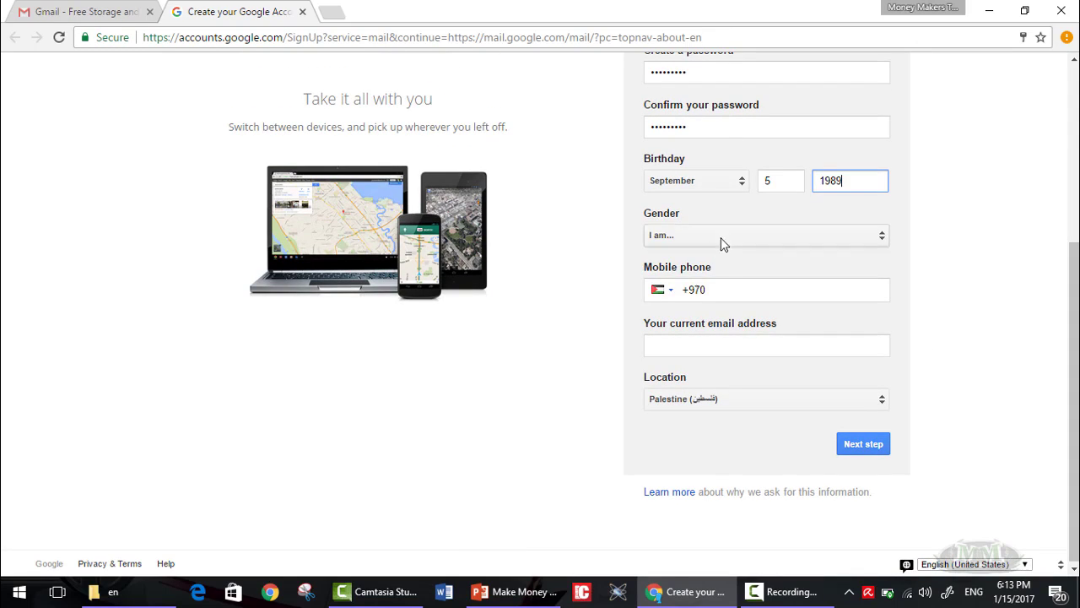
{"action": "left_click", "coordinate": [722, 244]}
{"action": "left_click", "coordinate": [711, 254]}
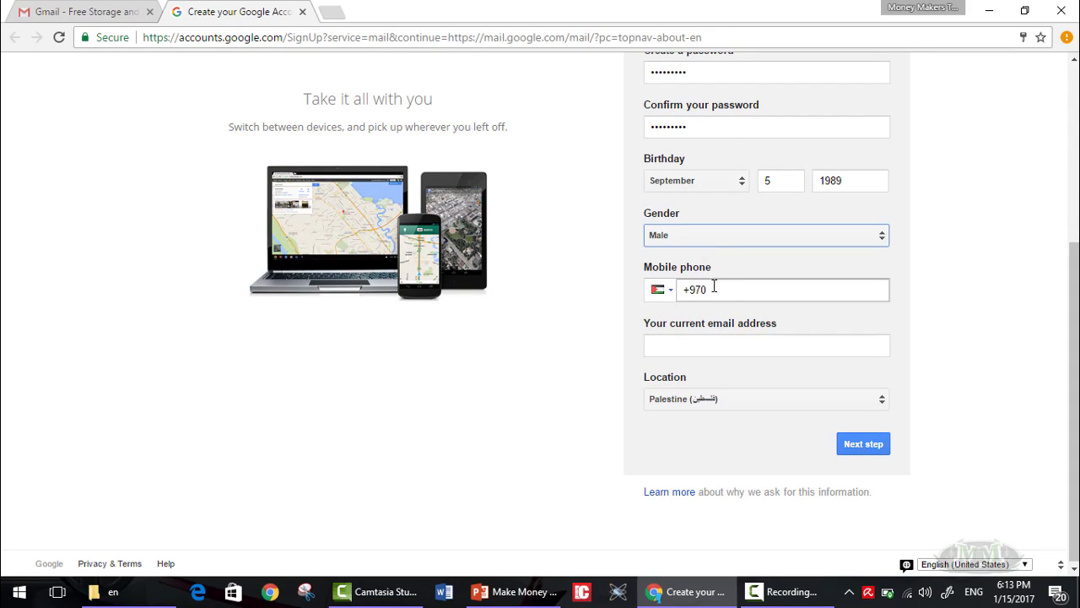
{"action": "left_click", "coordinate": [735, 346]}
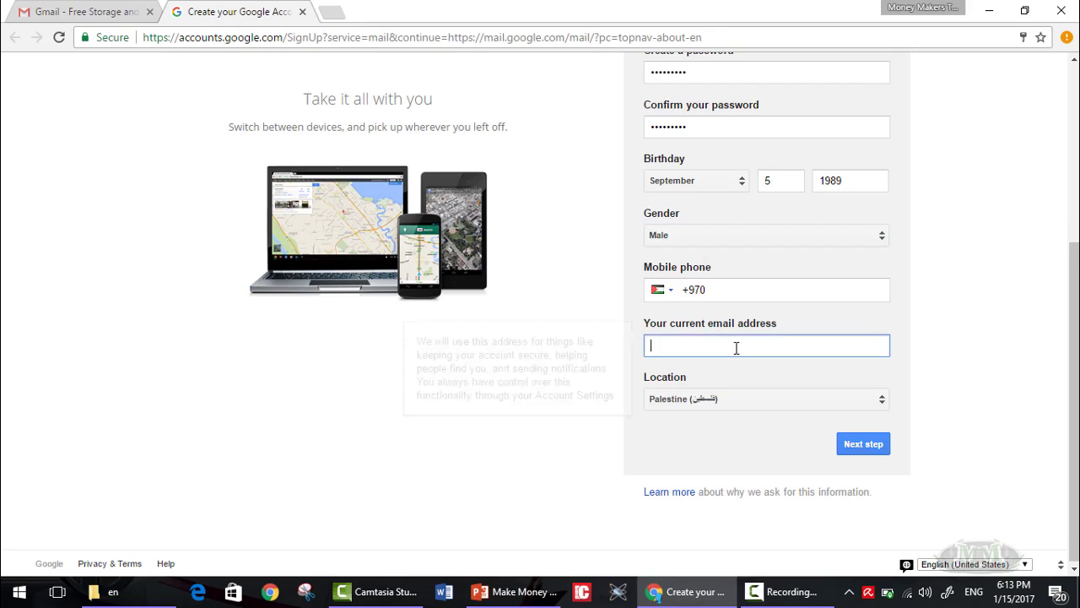
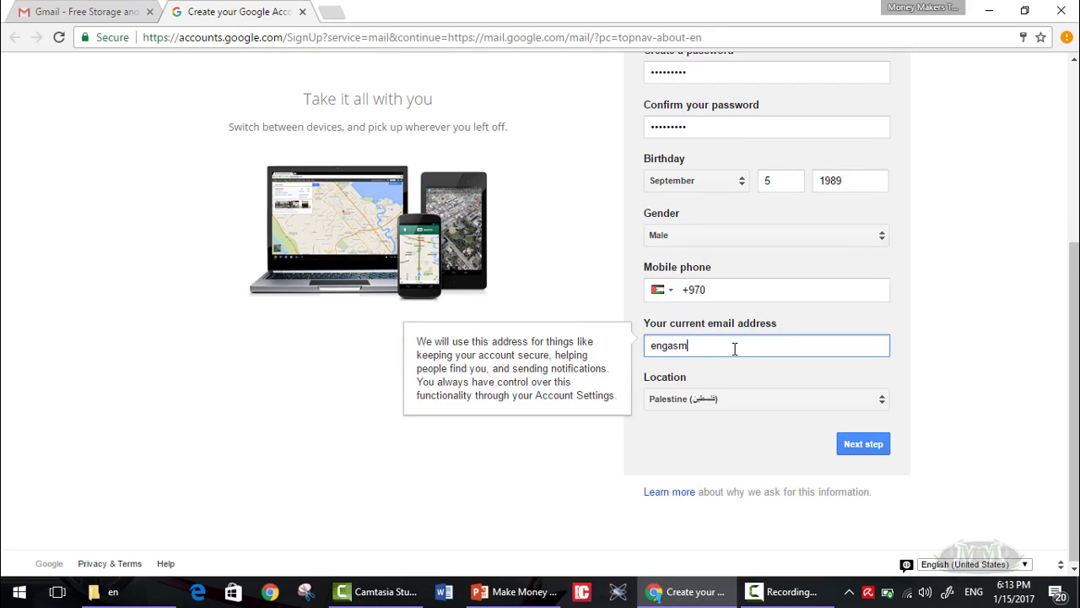
{"action": "mouse_move", "coordinate": [1077, 341]}
{"action": "left_mouse_down"}
{"action": "mouse_move", "coordinate": [1077, 274]}
{"action": "mouse_move", "coordinate": [1076, 336]}
{"action": "left_mouse_up"}
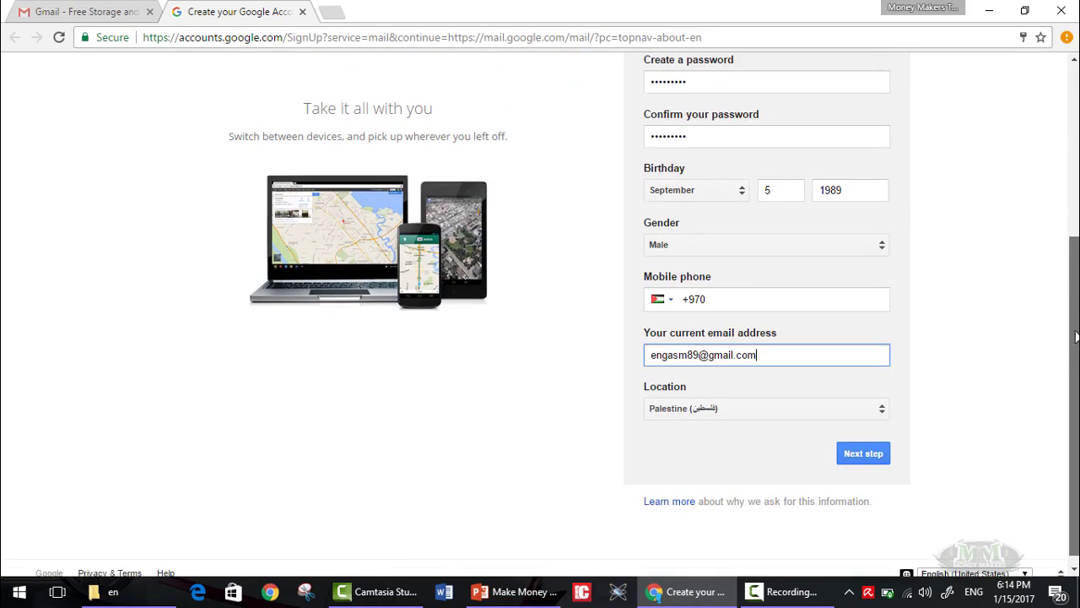
Submit the signup details, agree to the Privacy and Terms, and dismiss the save-password offer.
{"action": "left_click", "coordinate": [864, 453]}
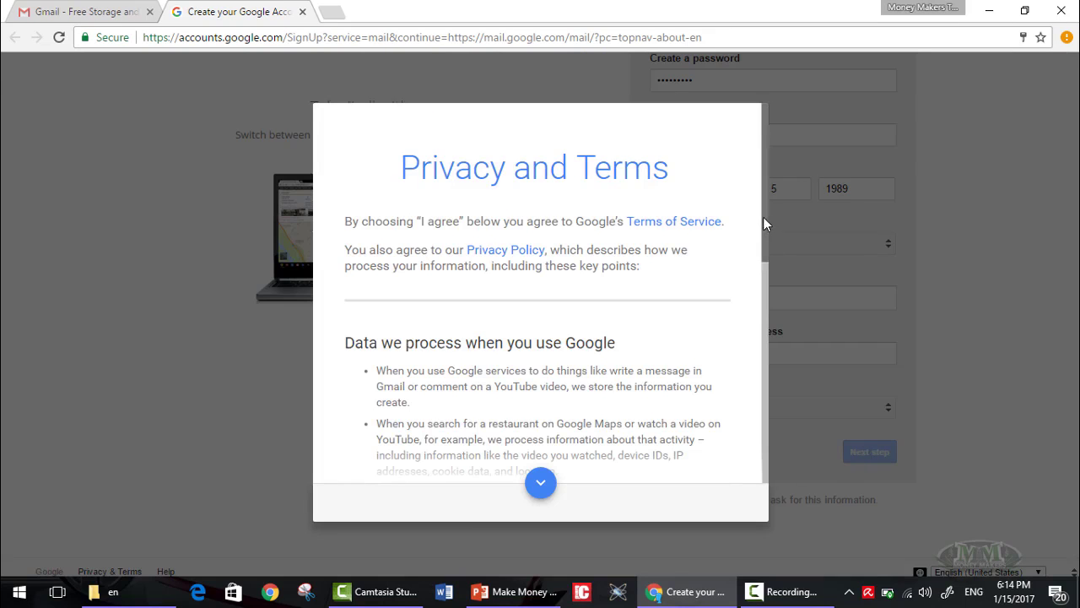
{"action": "left_click_drag", "start_coordinate": [763, 218], "coordinate": [715, 485]}
{"action": "left_click", "coordinate": [696, 503]}
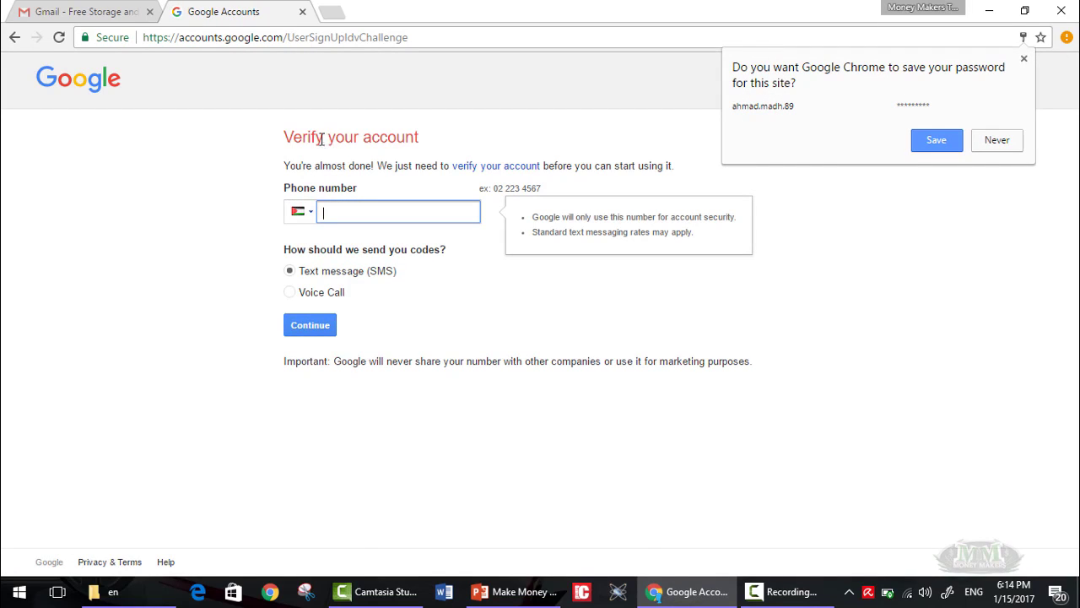
{"action": "double_click", "coordinate": [287, 137]}
On the phone verification page, keep Palestine as the country and focus the phone number field.
{"action": "left_click", "coordinate": [436, 142]}
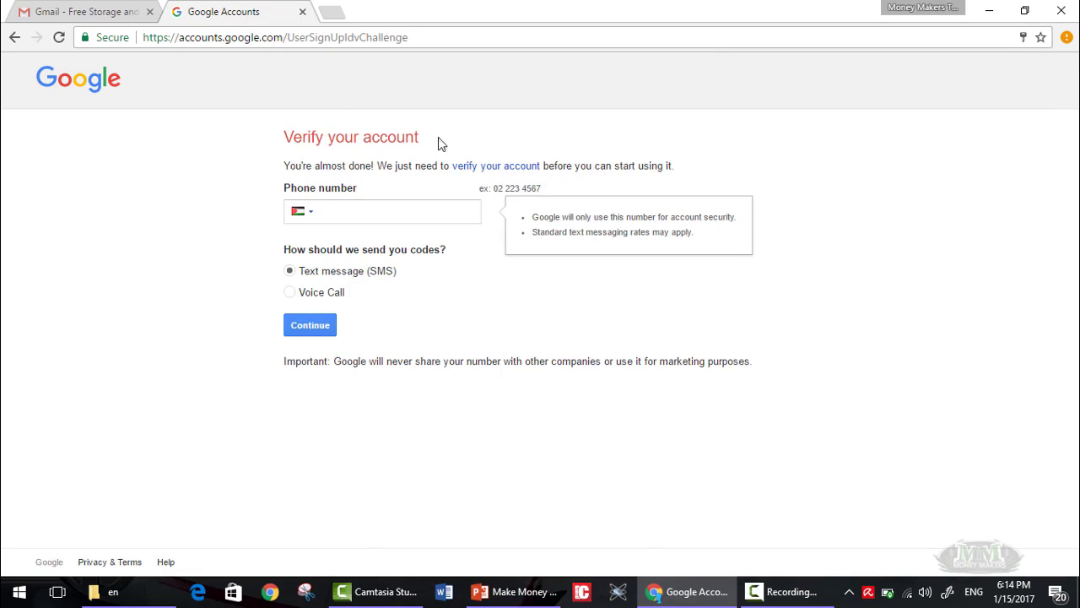
{"action": "left_click", "coordinate": [385, 218]}
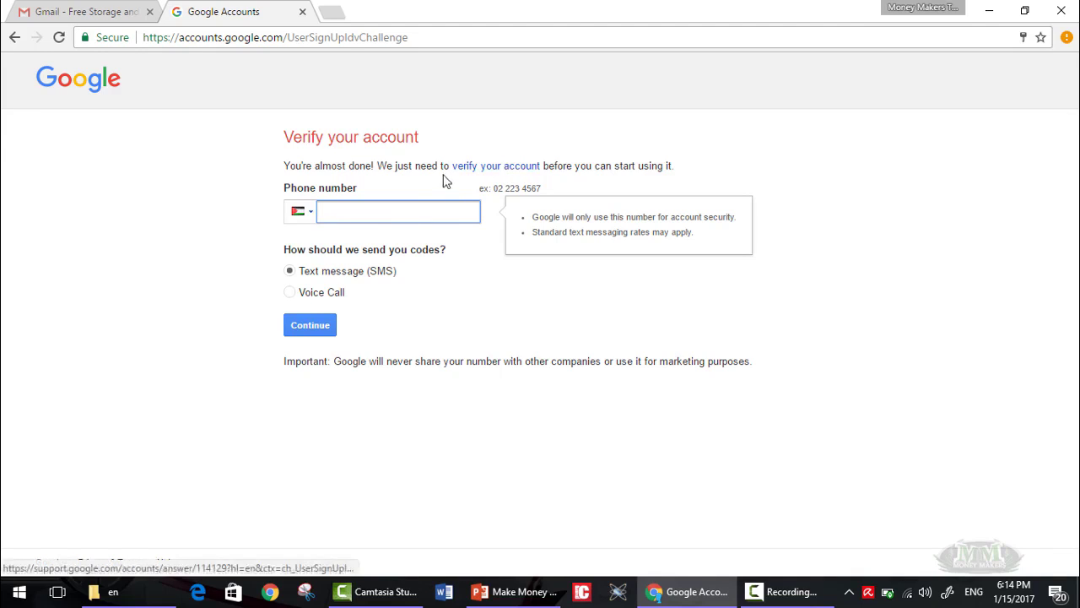
{"action": "left_click_drag", "start_coordinate": [285, 137], "coordinate": [395, 128]}
{"action": "left_click", "coordinate": [680, 168]}
{"action": "left_click", "coordinate": [344, 167]}
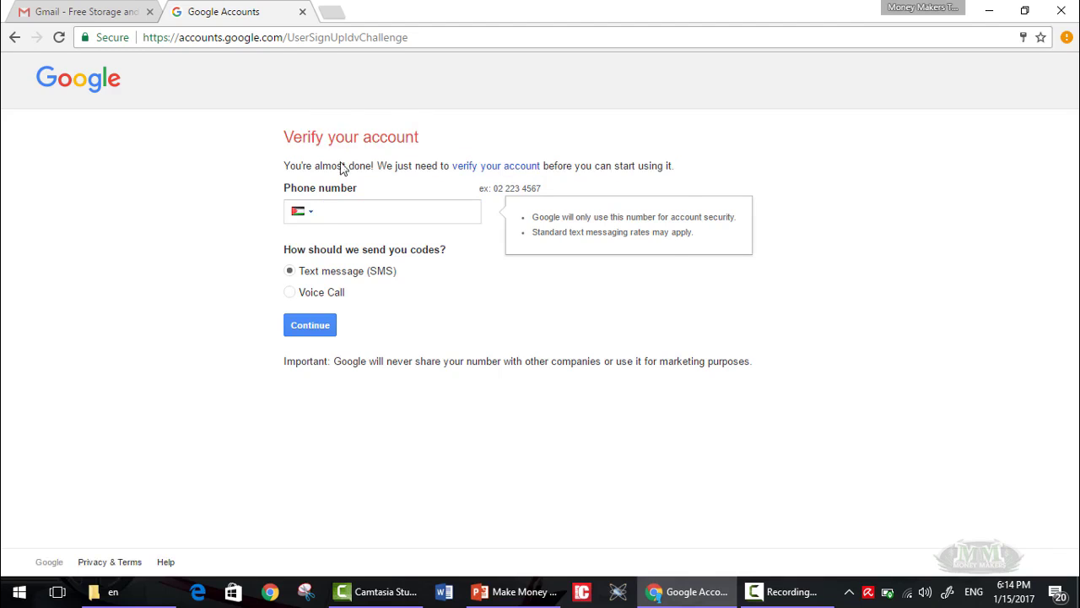
{"action": "left_click", "coordinate": [298, 212]}
{"action": "left_click", "coordinate": [167, 244]}
{"action": "left_click", "coordinate": [358, 211]}
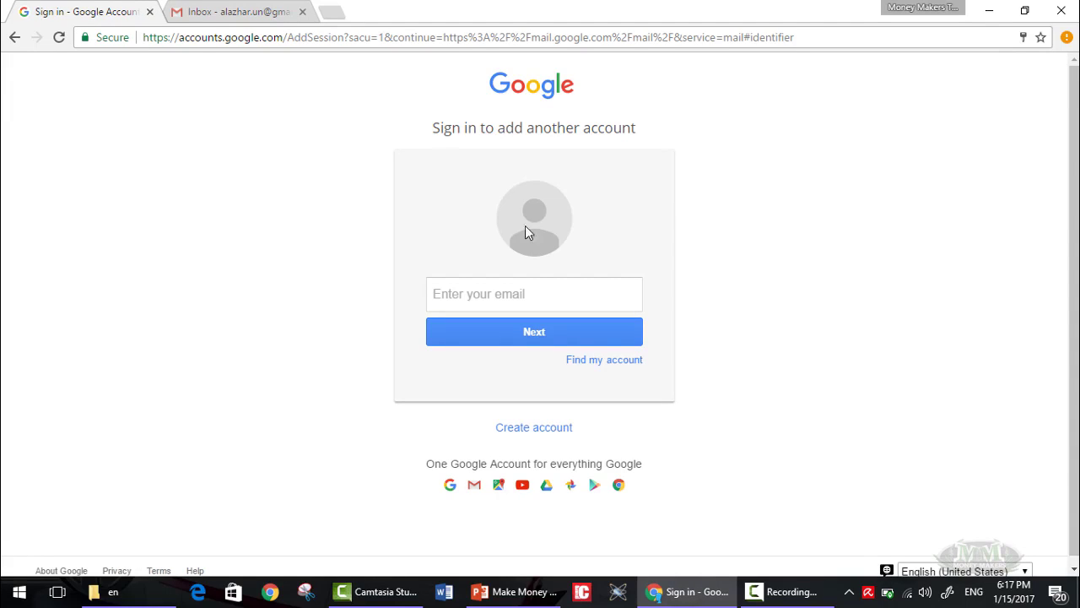
Sign in to the other account using its saved email suggestion.
{"action": "left_click", "coordinate": [544, 288]}
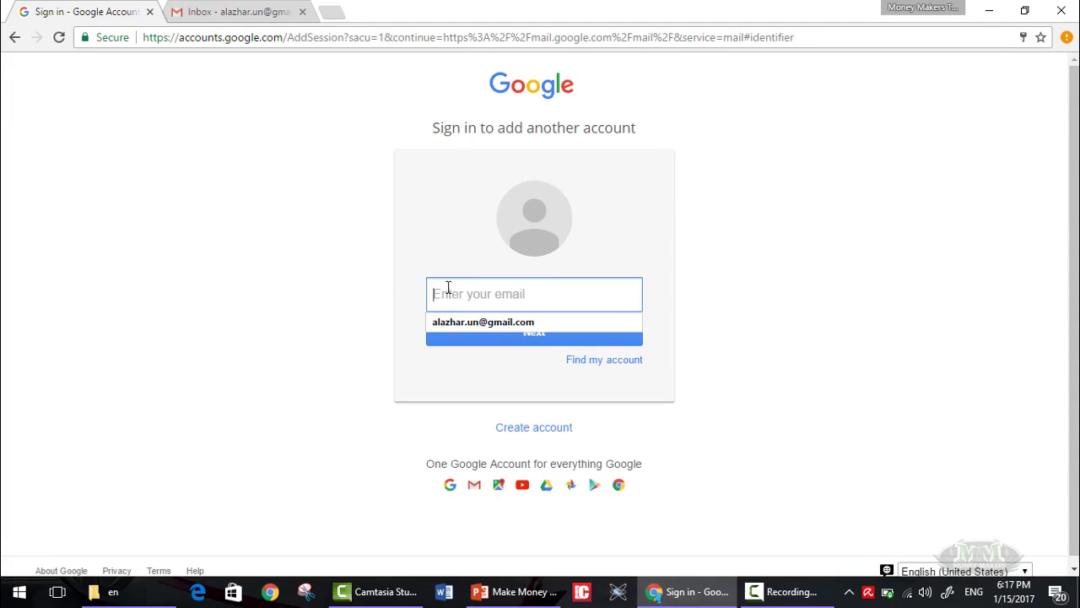
{"action": "left_click", "coordinate": [527, 333]}
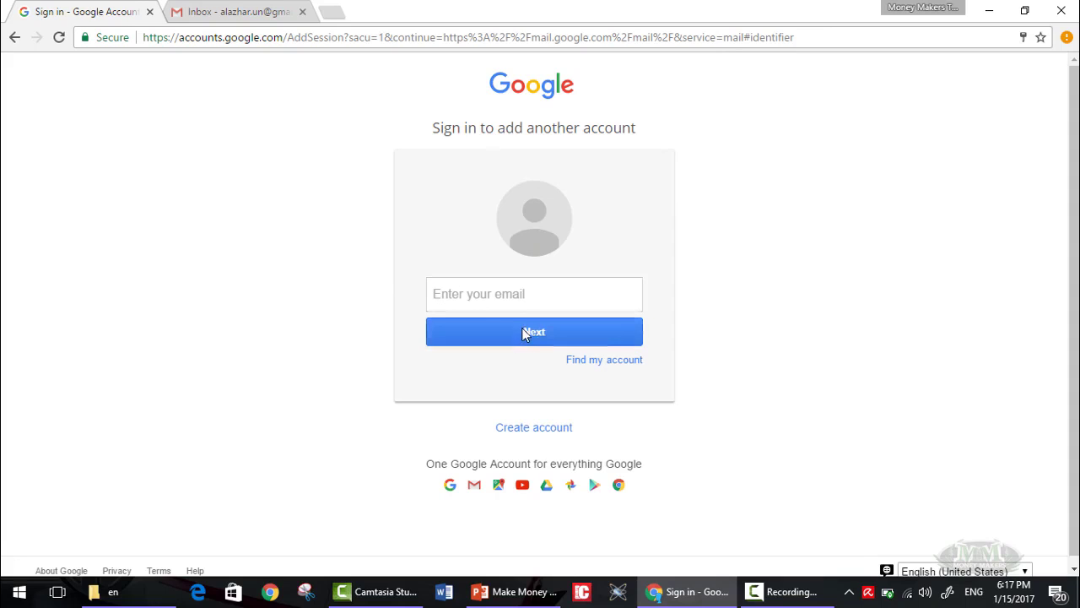
{"action": "left_click", "coordinate": [494, 295]}
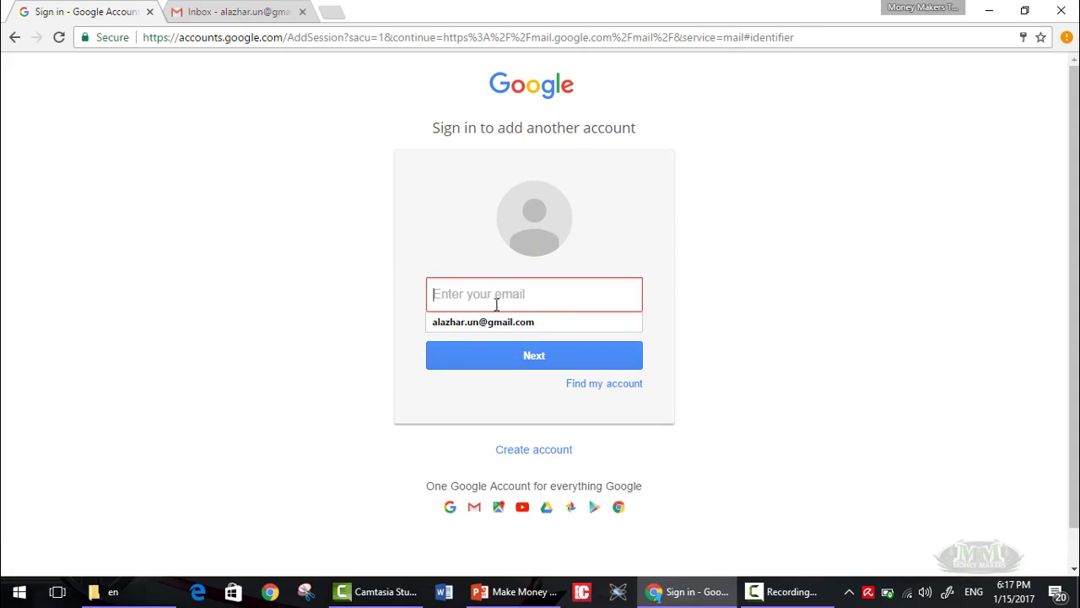
{"action": "left_click", "coordinate": [502, 323]}
{"action": "left_click", "coordinate": [502, 355]}
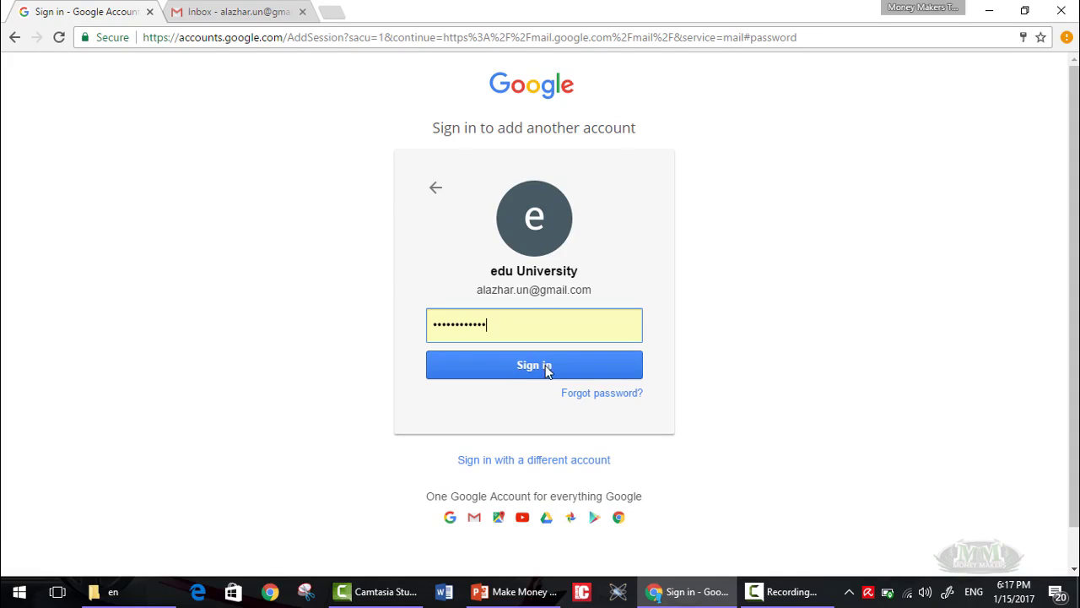
Close the leftover sign-in tab and show that account's Gmail inbox.
{"action": "left_click", "coordinate": [148, 19]}
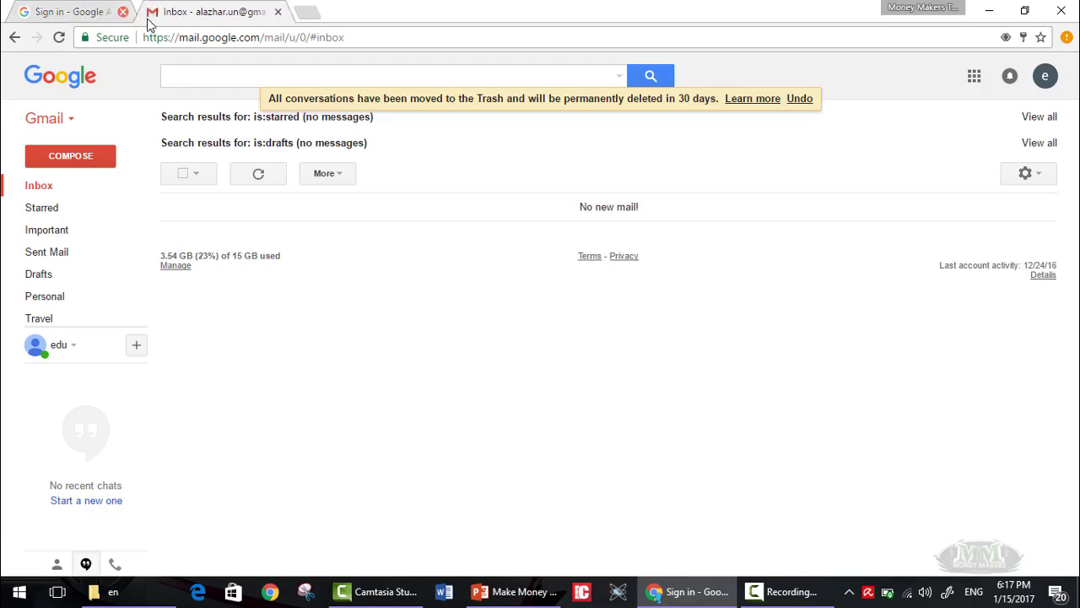
{"action": "left_click", "coordinate": [124, 12]}
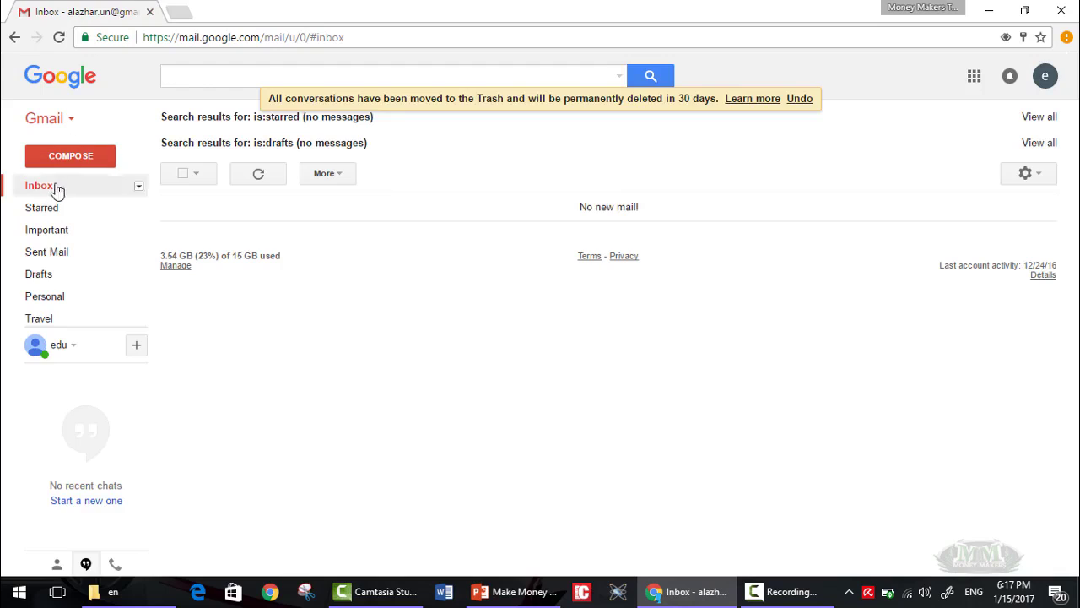
{"action": "left_click", "coordinate": [56, 190]}
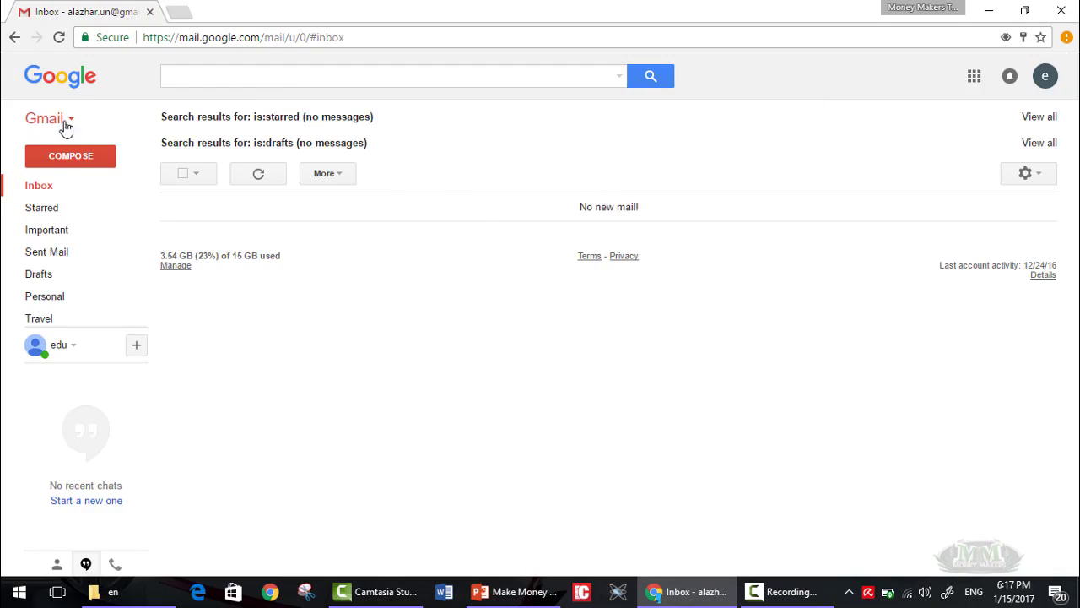
{"action": "left_click", "coordinate": [67, 127]}
{"action": "left_click", "coordinate": [70, 131]}
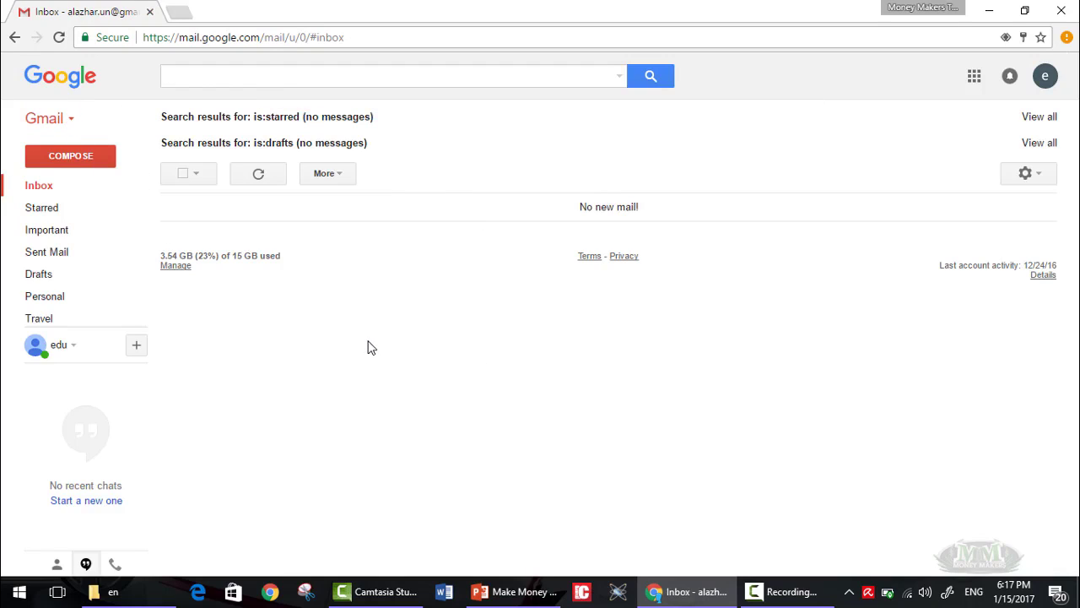